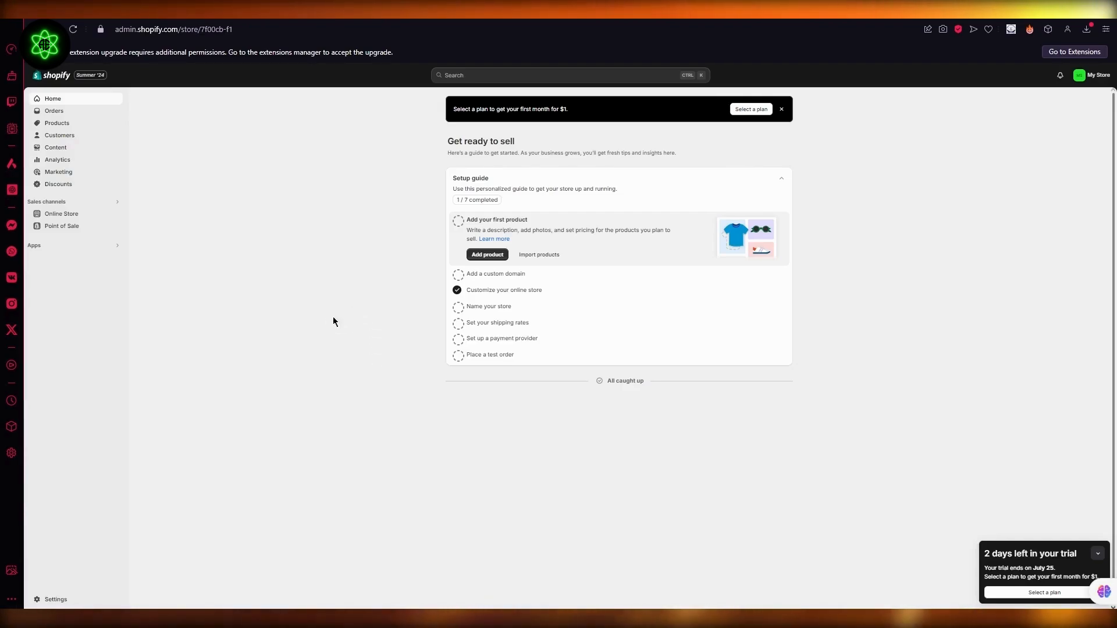
- Go to the store's payment settings and open (for testing) Bogus Gateway from the third-party payment providers
click(56, 599)
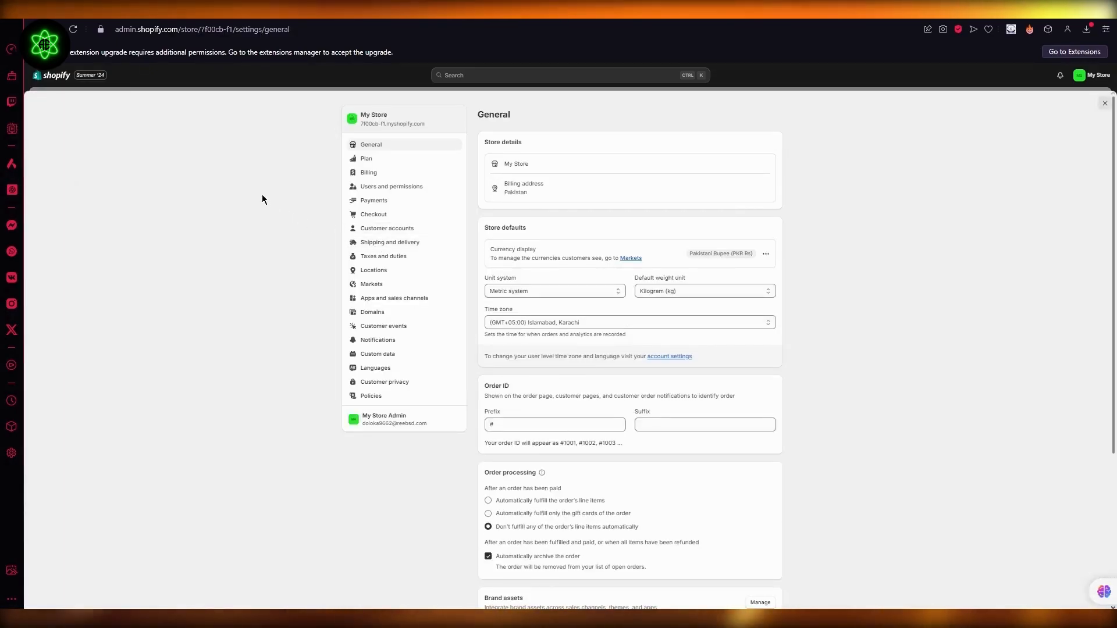
click(356, 200)
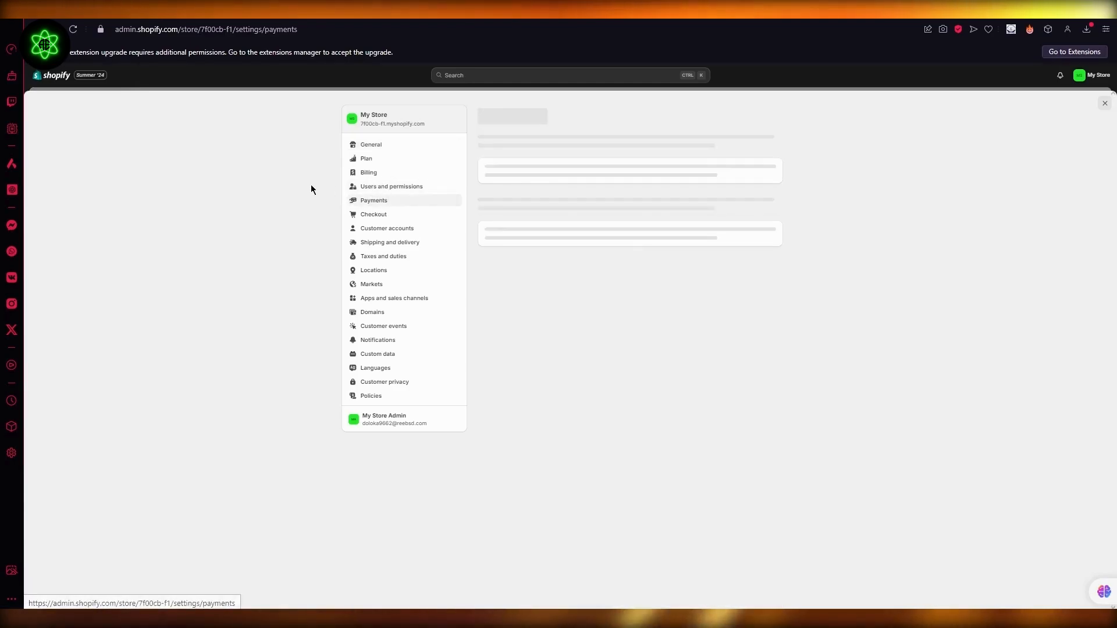
scroll(822, 265, down, 2)
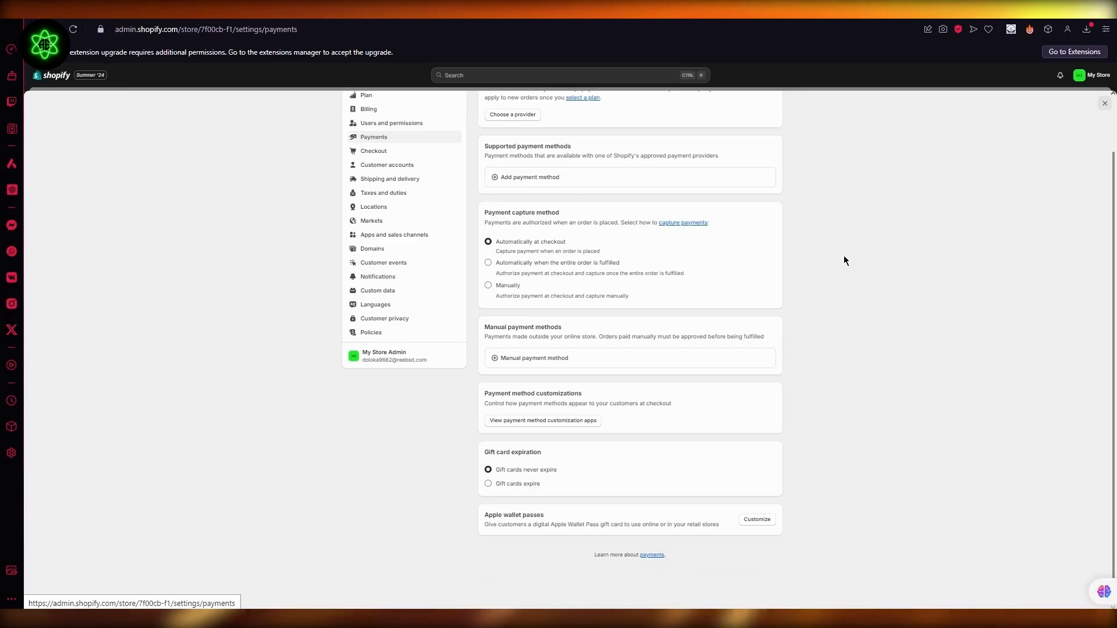
scroll(739, 247, up, 1)
scroll(738, 248, up, 2)
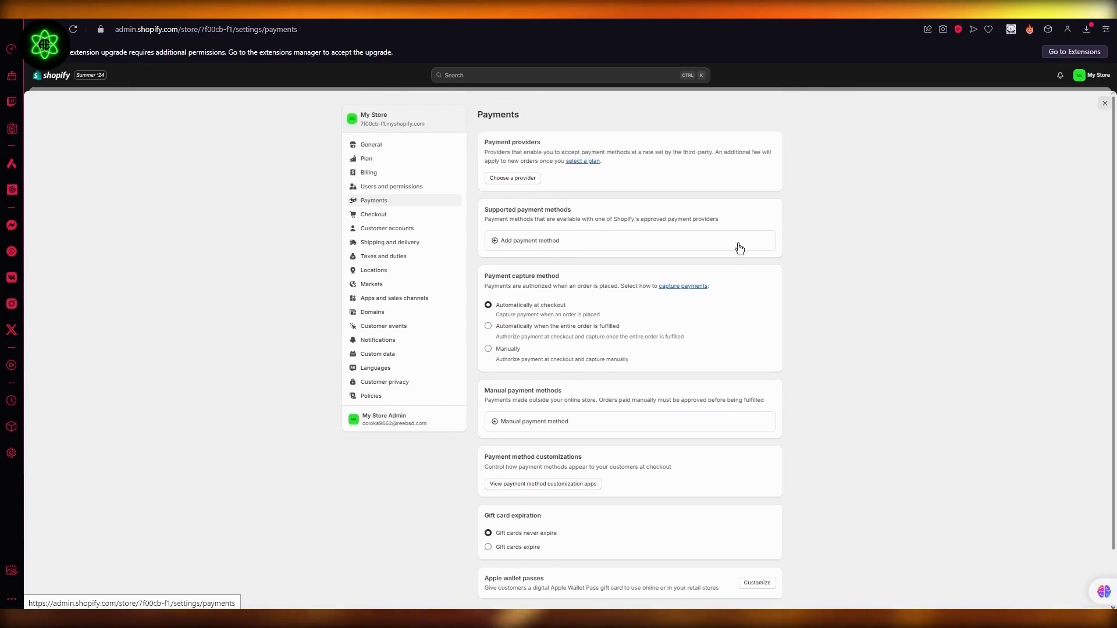
click(539, 240)
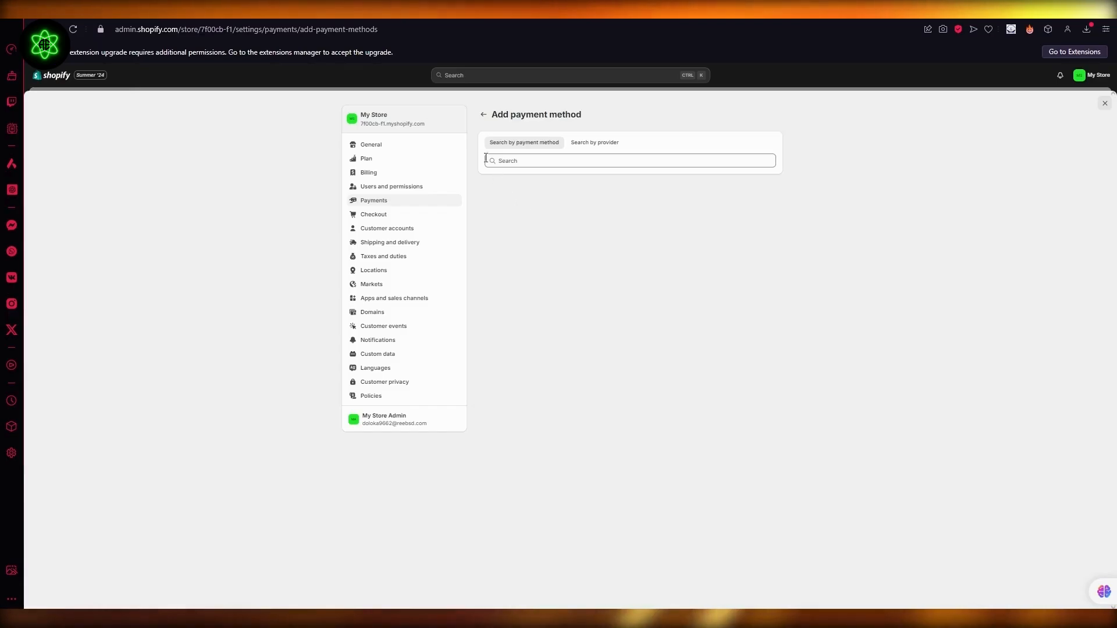
click(484, 114)
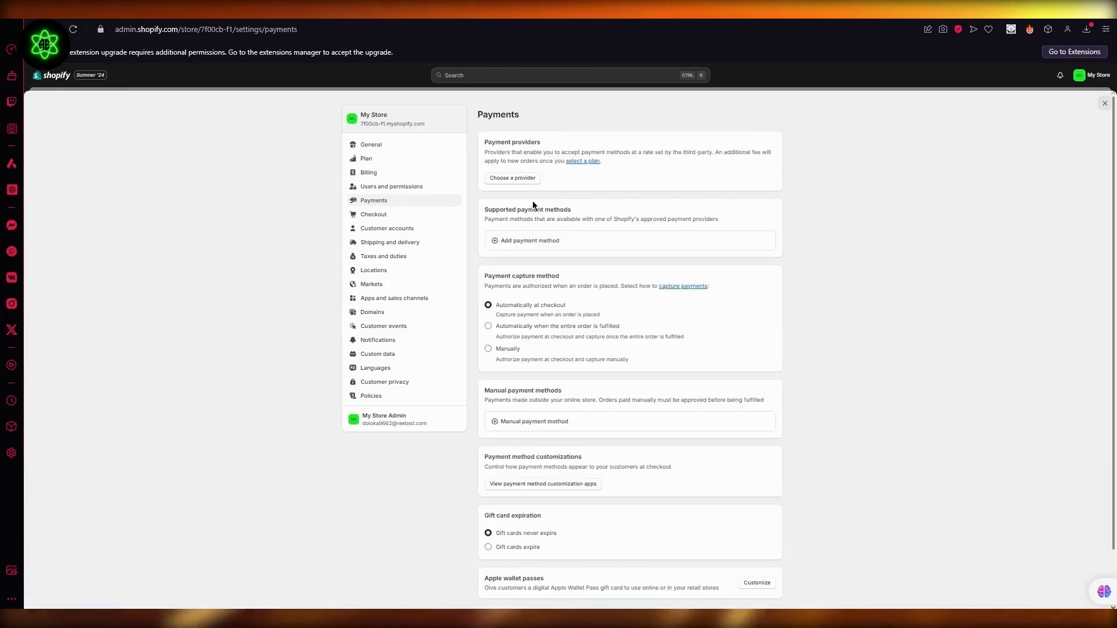
click(512, 178)
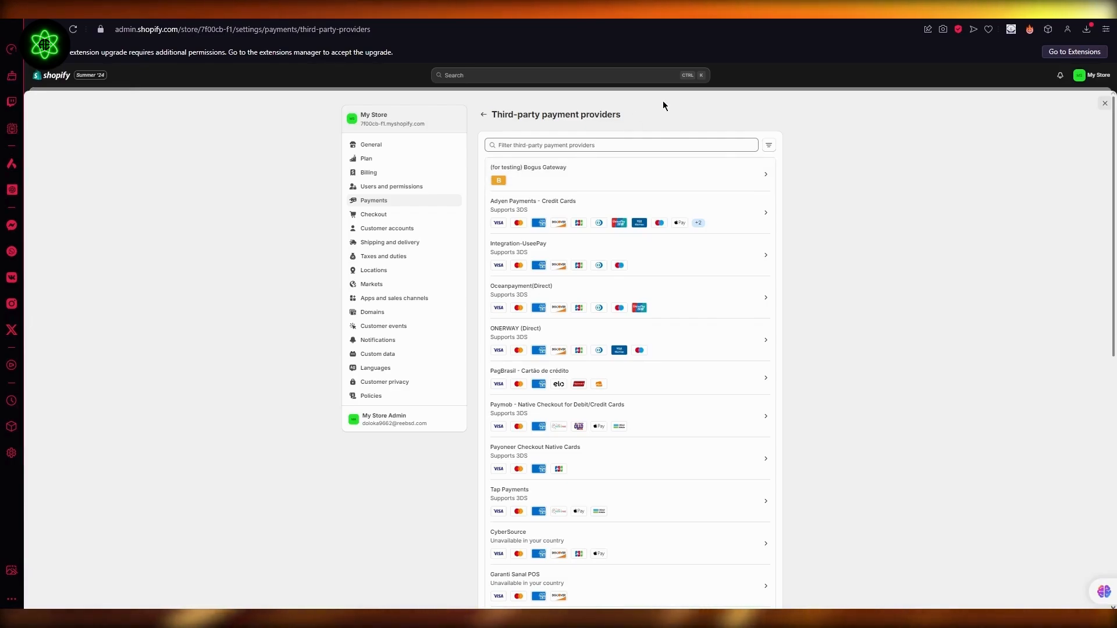
click(600, 174)
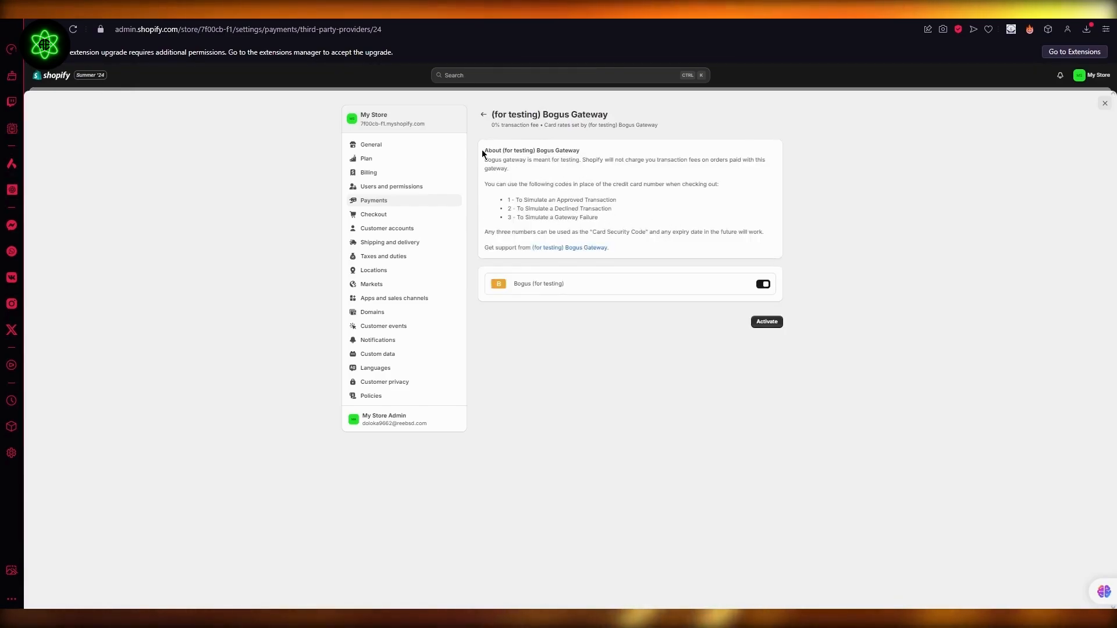
- Read the Bogus Gateway description and its codes for simulating approved, declined and failed transactions
drag(483, 149, 591, 184)
click(590, 173)
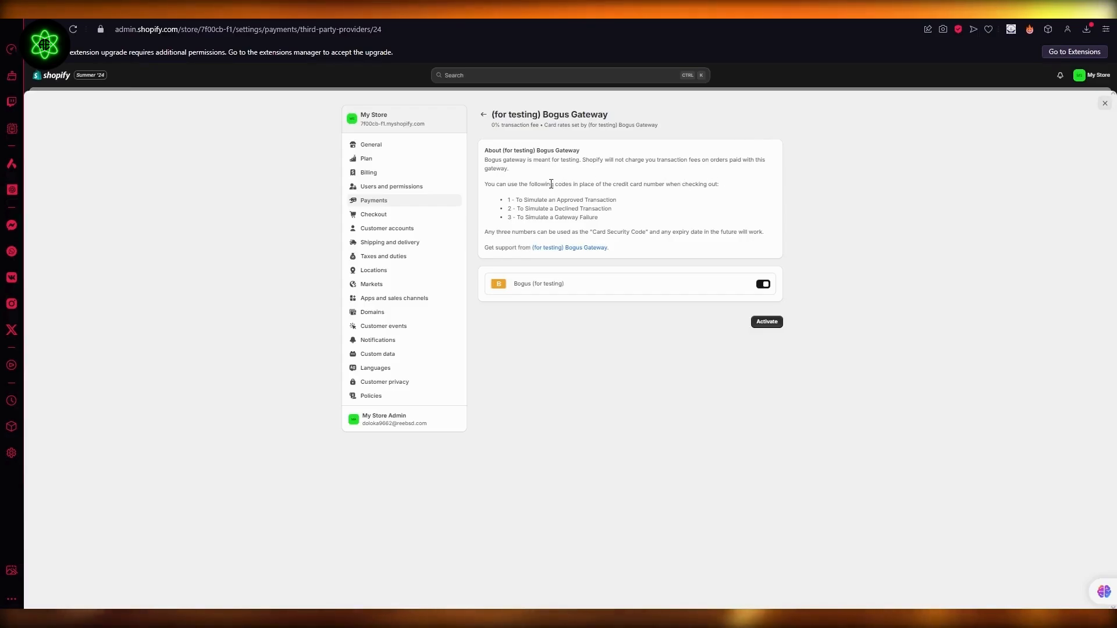
drag(516, 187, 653, 185)
click(891, 177)
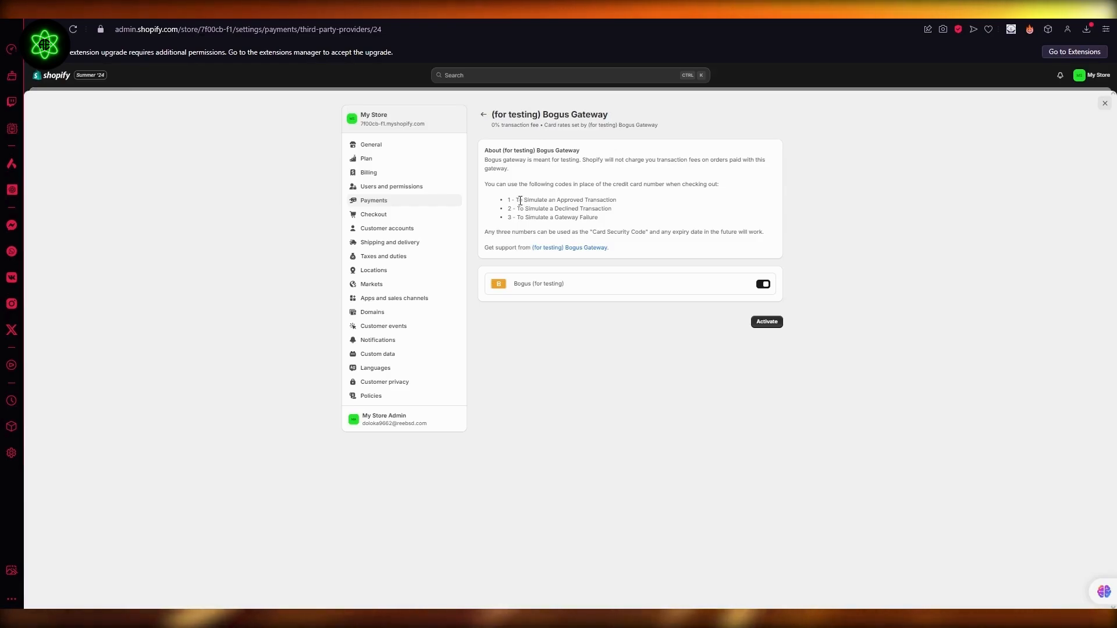
drag(518, 200, 713, 198)
click(713, 198)
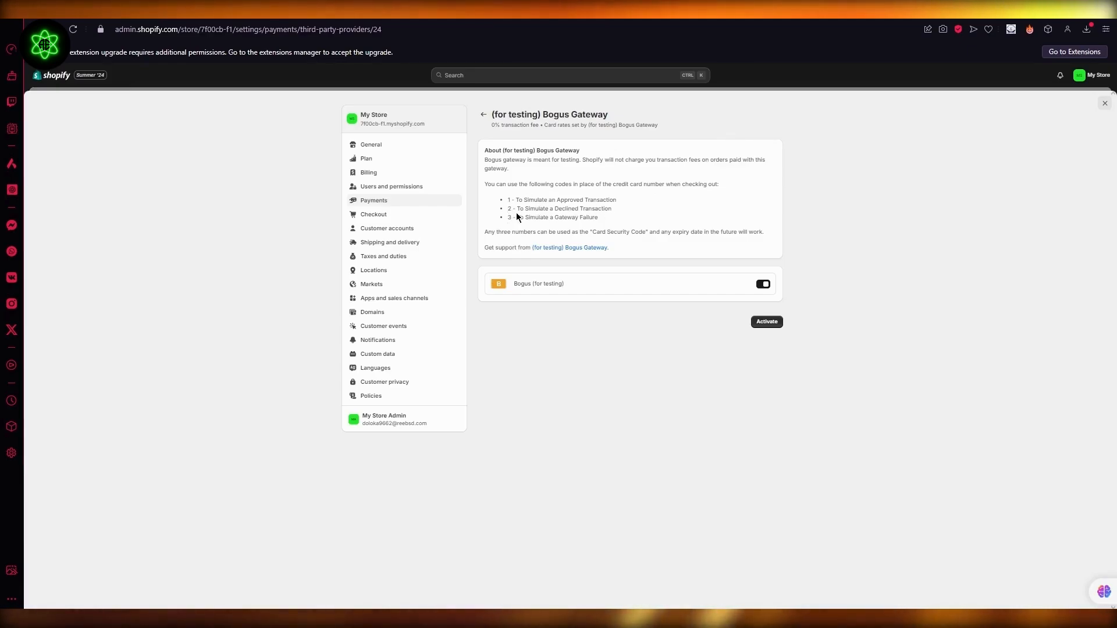
drag(516, 212, 675, 212)
click(761, 199)
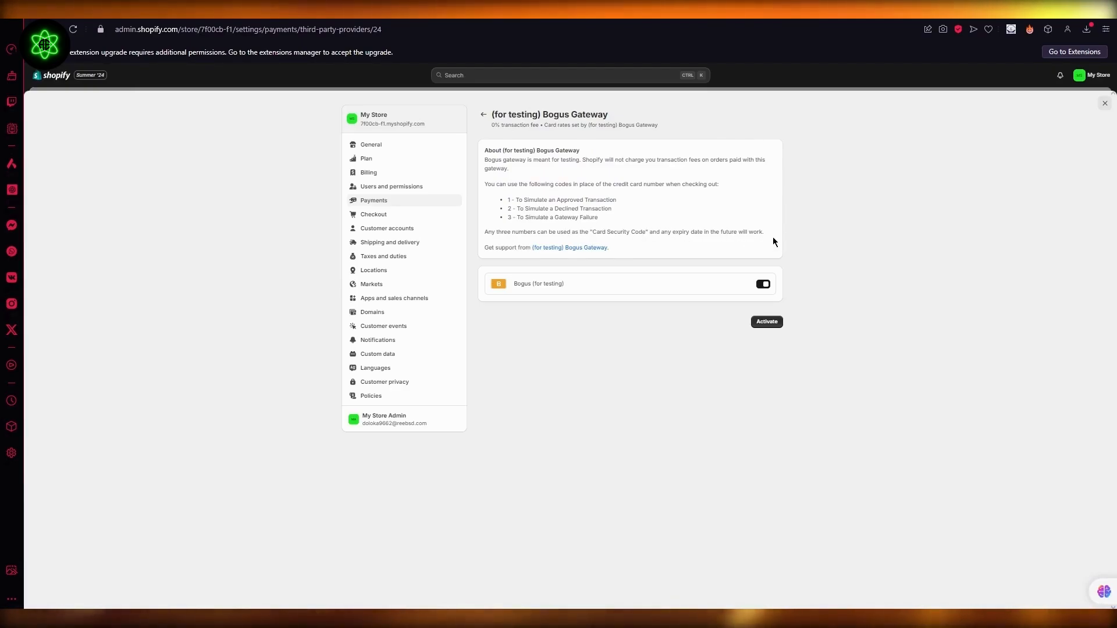
- Activate the (for testing) Bogus Gateway as the store's payment provider and close the settings
drag(708, 232, 783, 244)
click(952, 203)
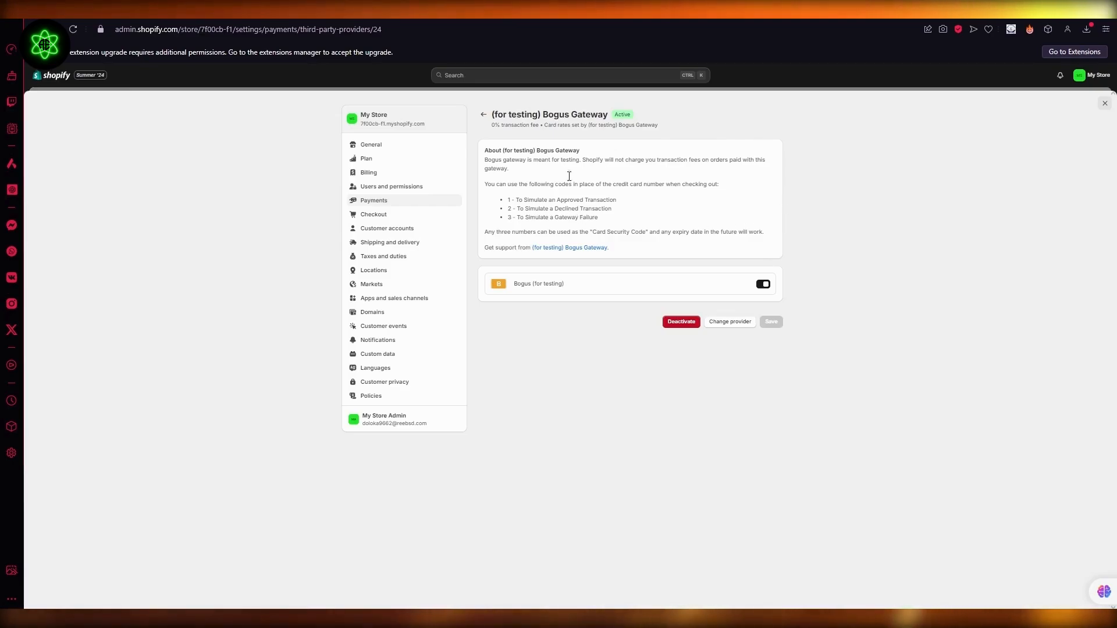
click(485, 116)
click(1104, 104)
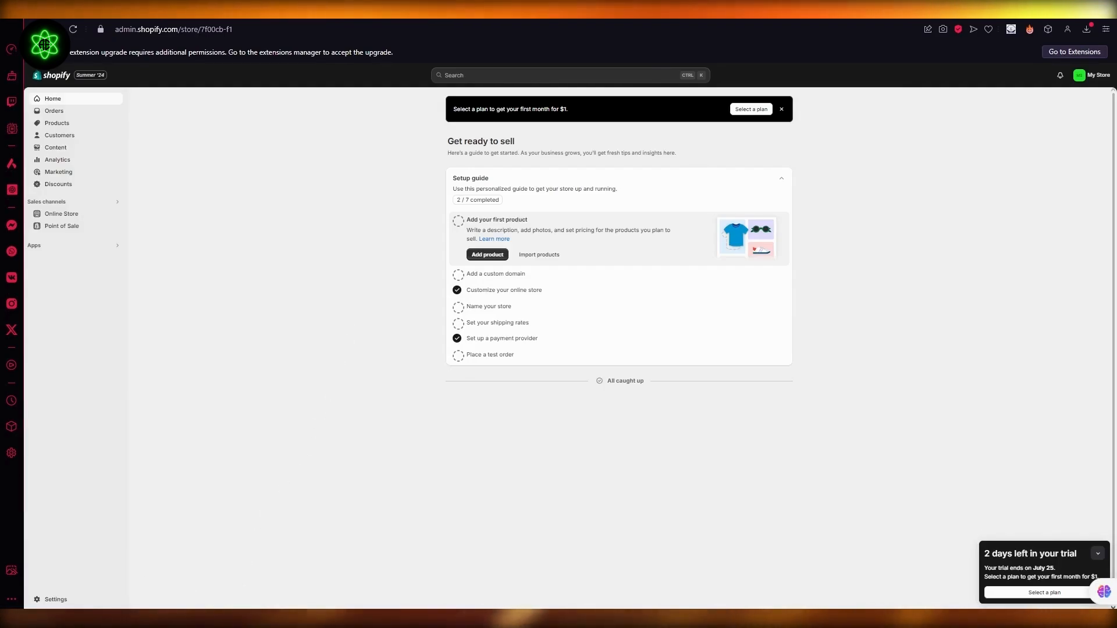
- View the live online store and try to buy the featured product jhkjh987 immediately
click(61, 214)
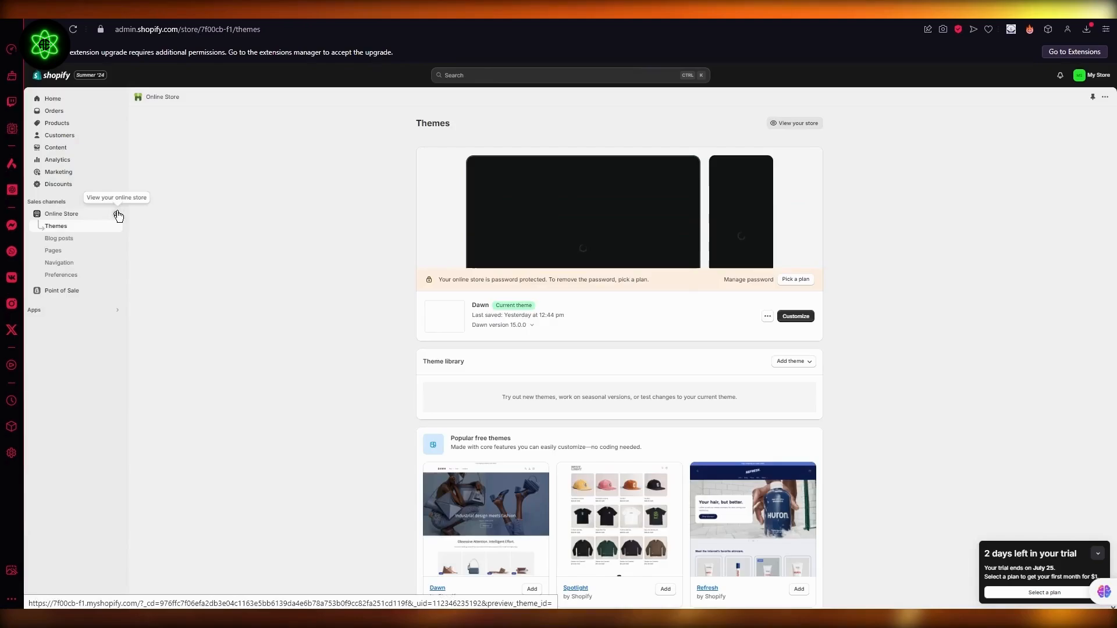
click(118, 216)
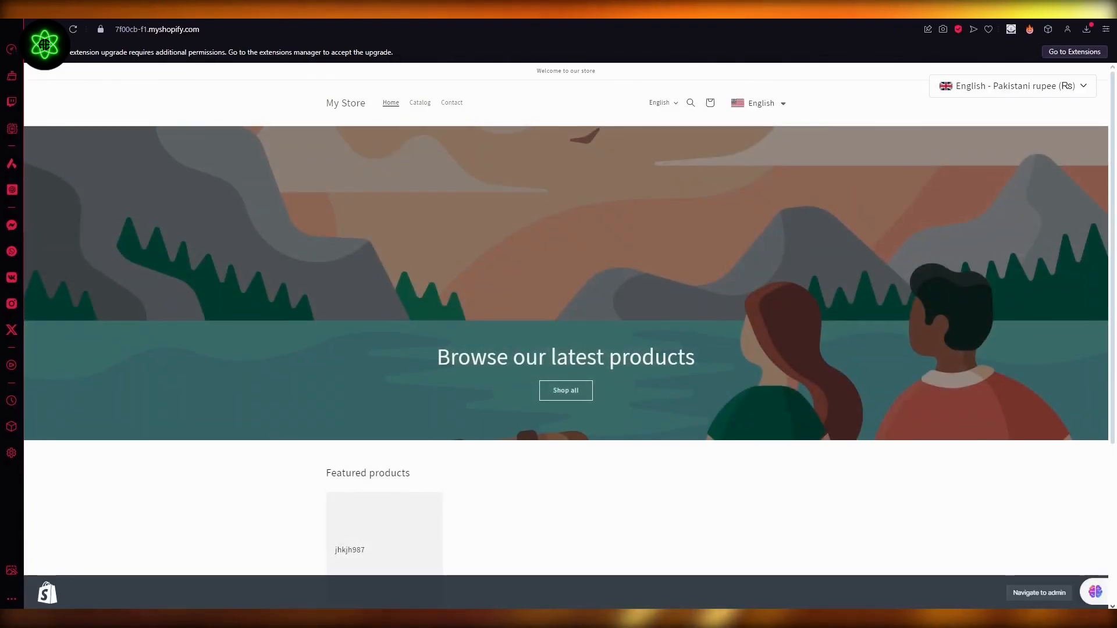
scroll(540, 317, down, 4)
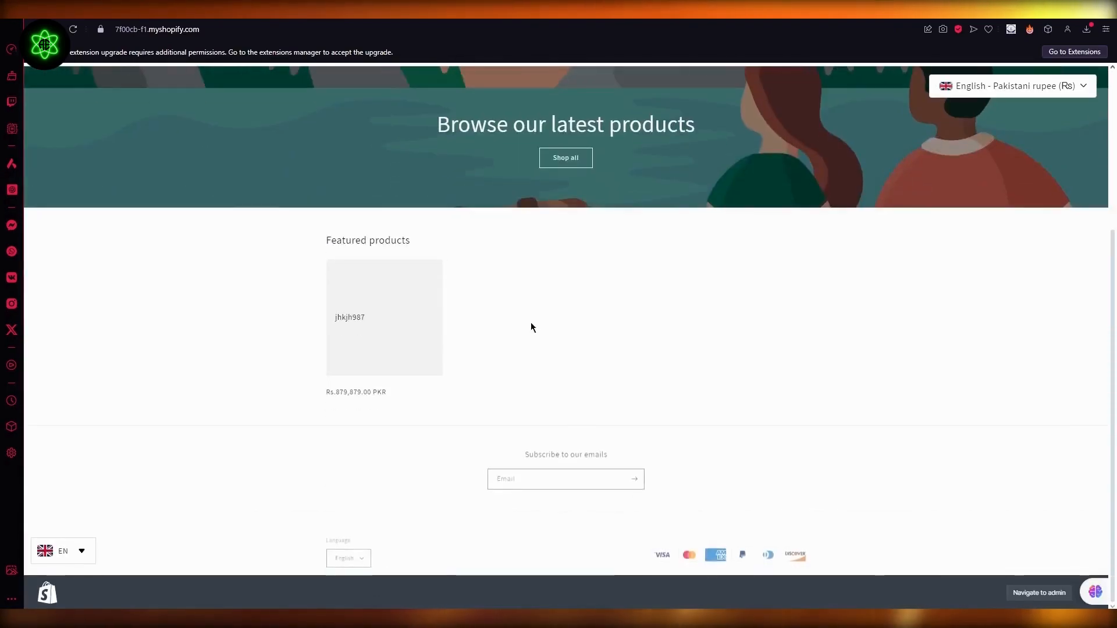
click(388, 328)
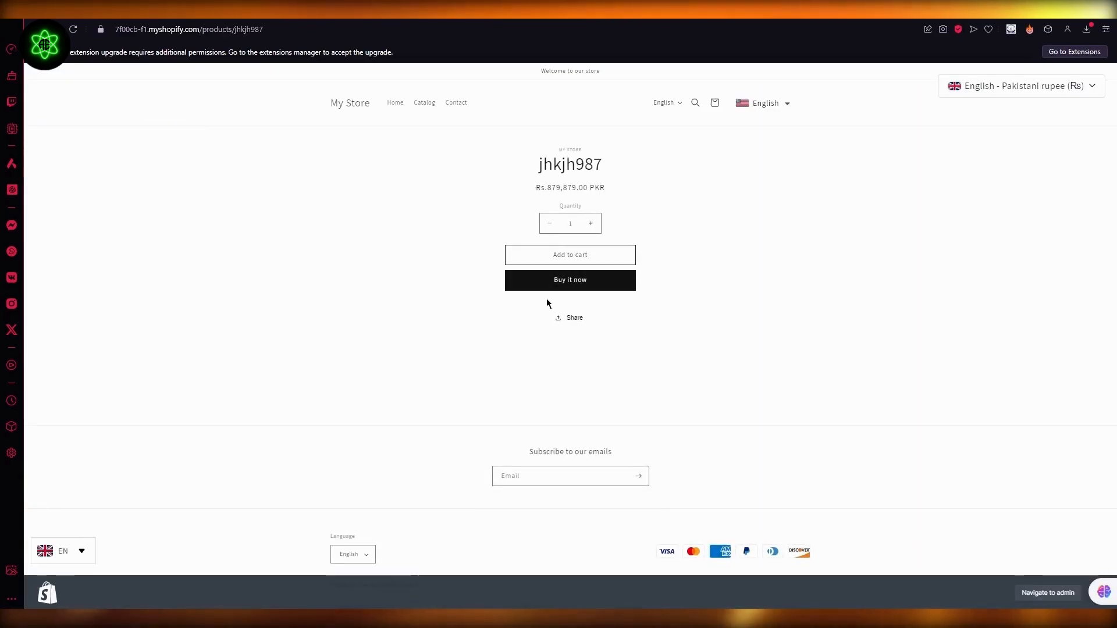
click(547, 284)
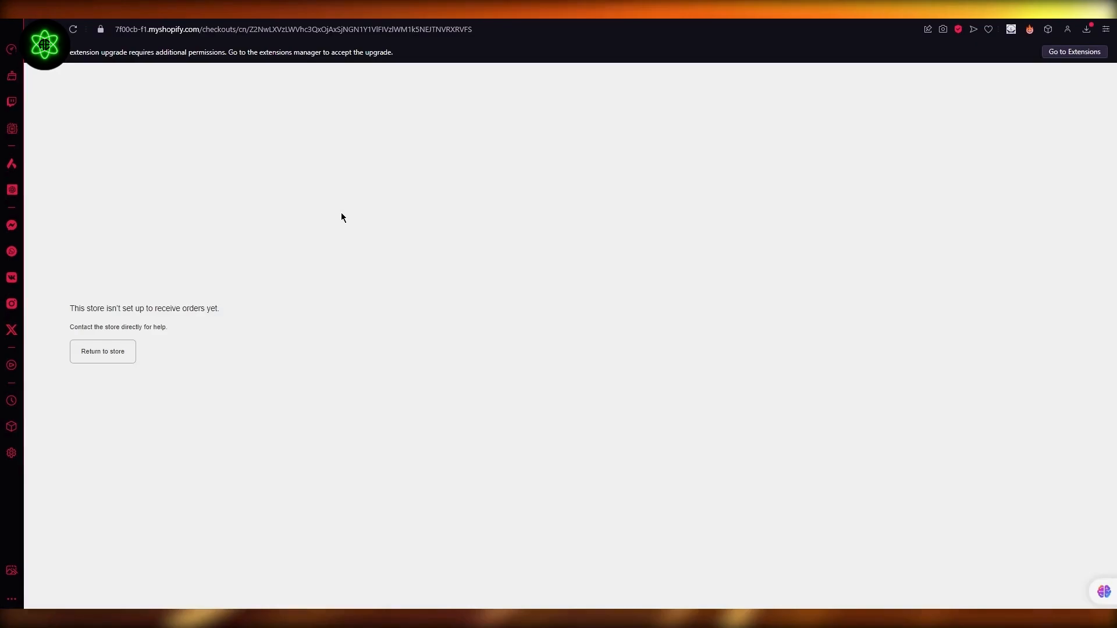
click(106, 364)
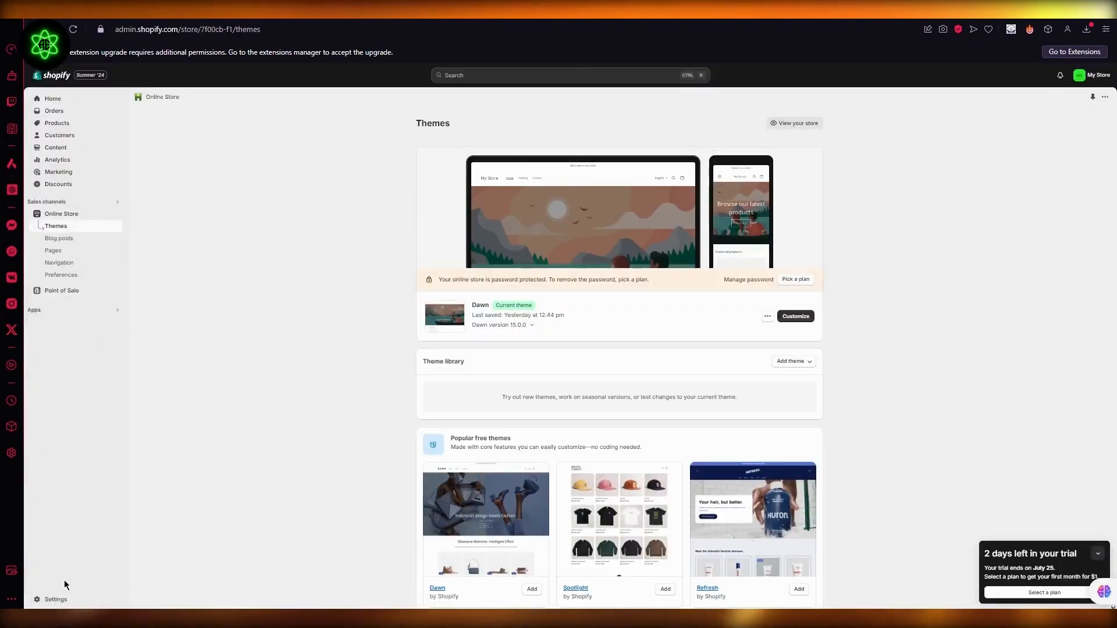
- Check the Bogus Gateway in the payment settings and view its change-provider prompt without switching provider
click(52, 598)
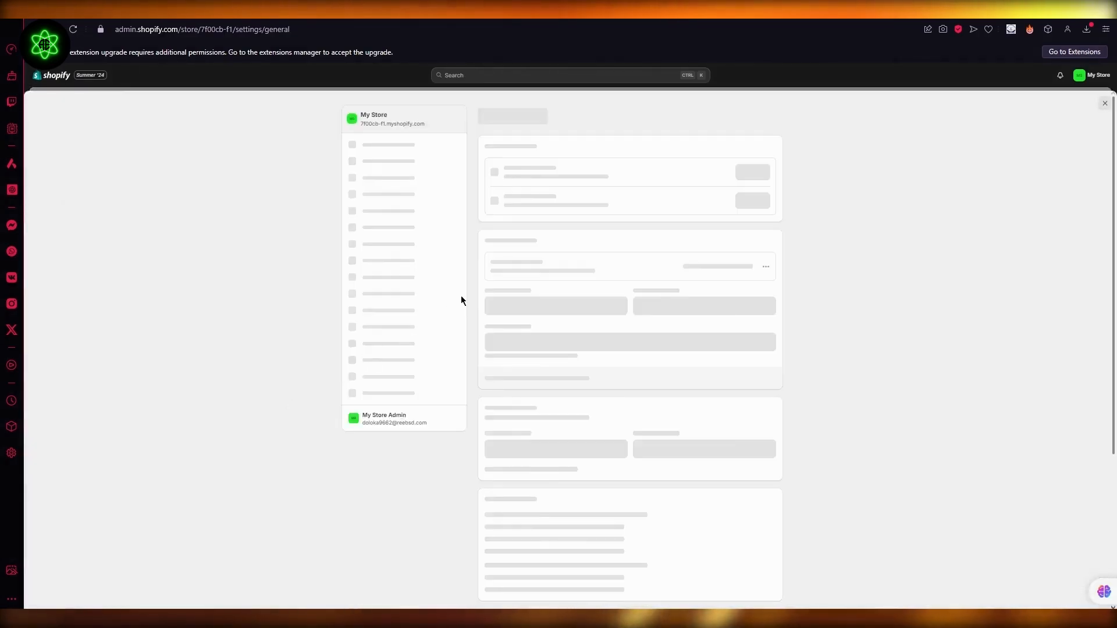
click(394, 203)
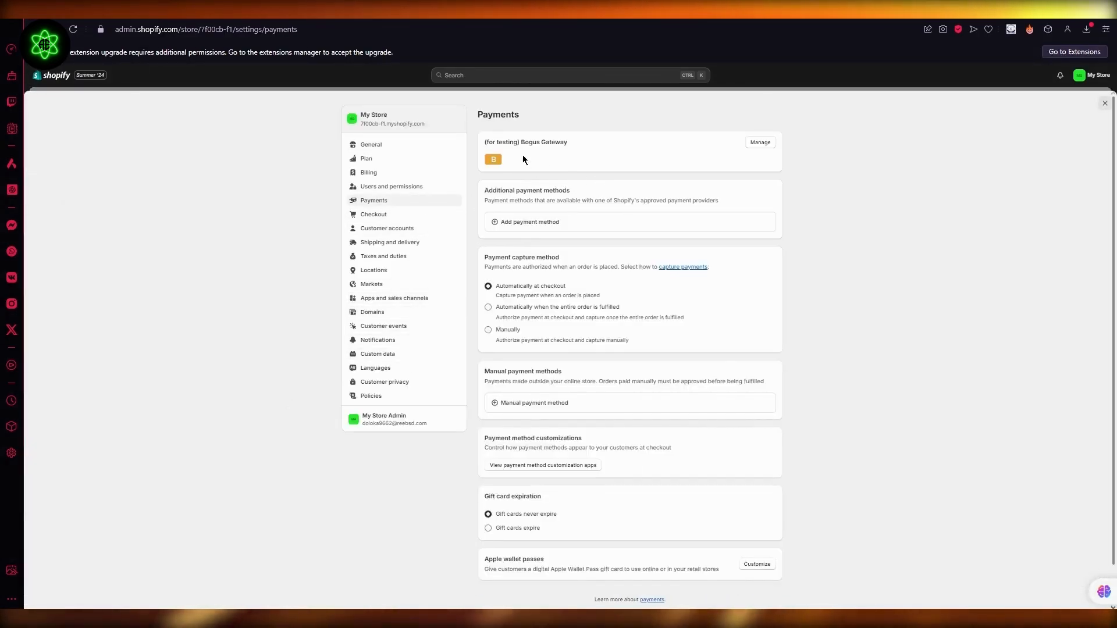
click(759, 143)
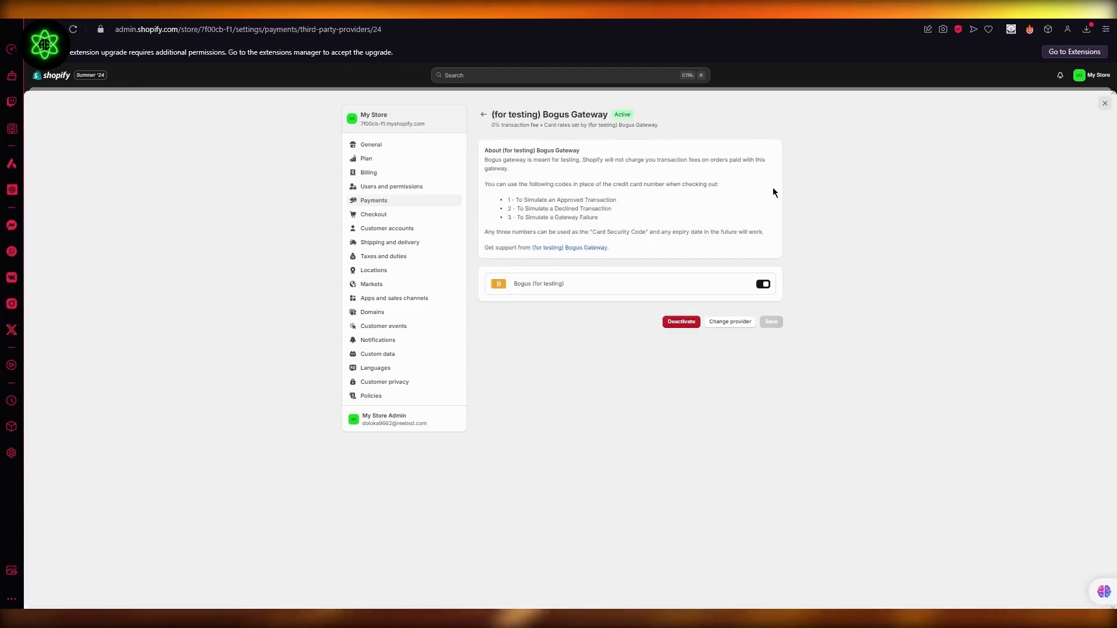
click(729, 323)
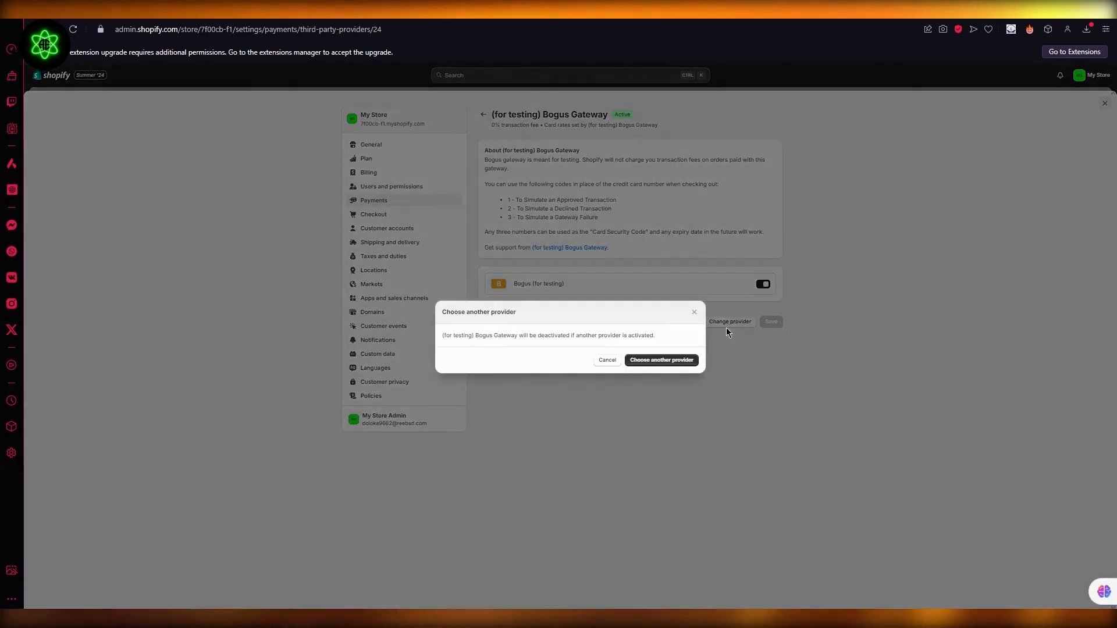
click(694, 312)
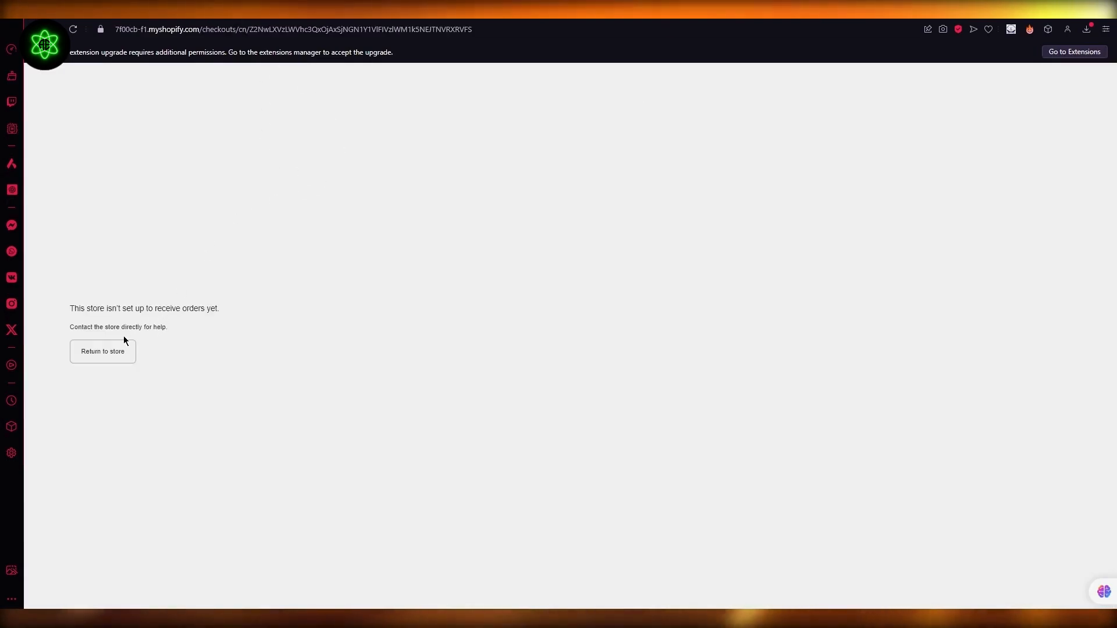
- Reload the storefront checkout page to recheck it, and return to the admin's Themes page
click(75, 30)
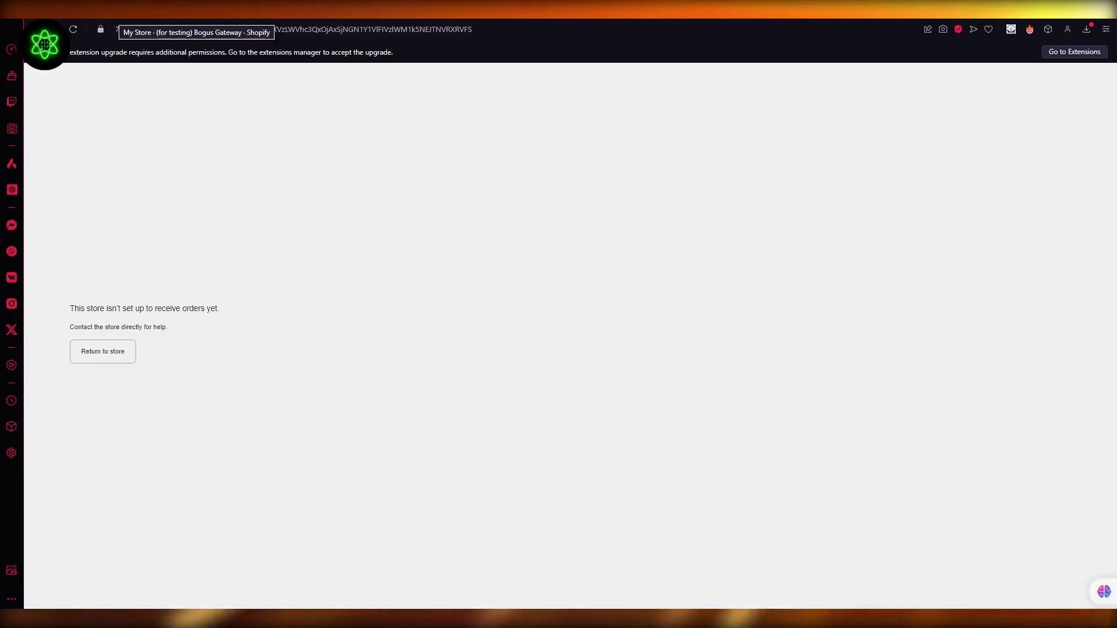
click(116, 14)
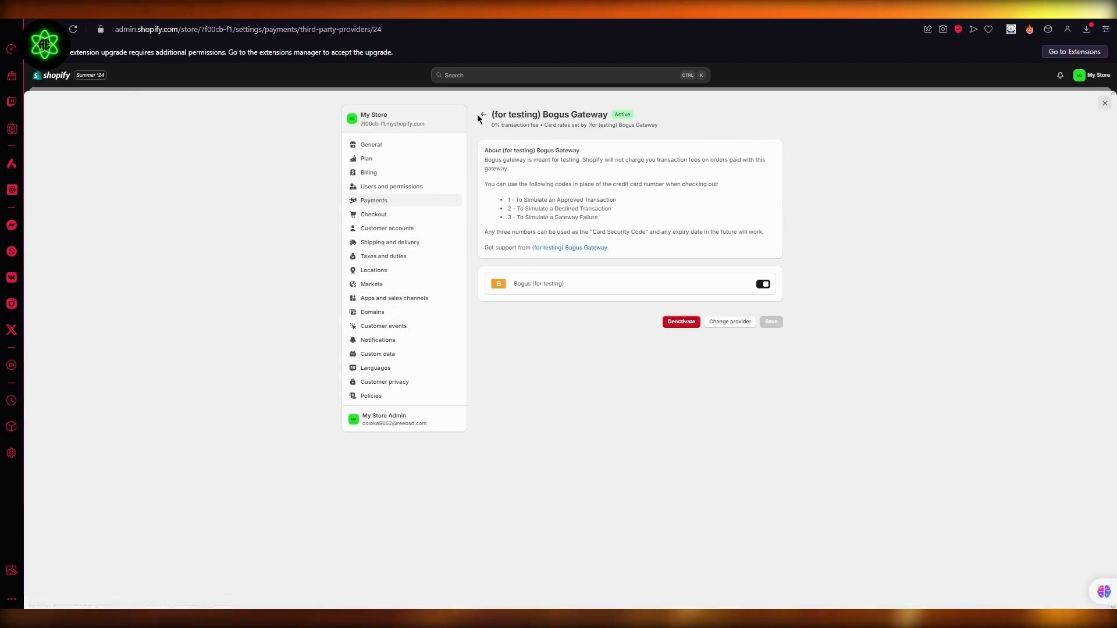
click(1104, 105)
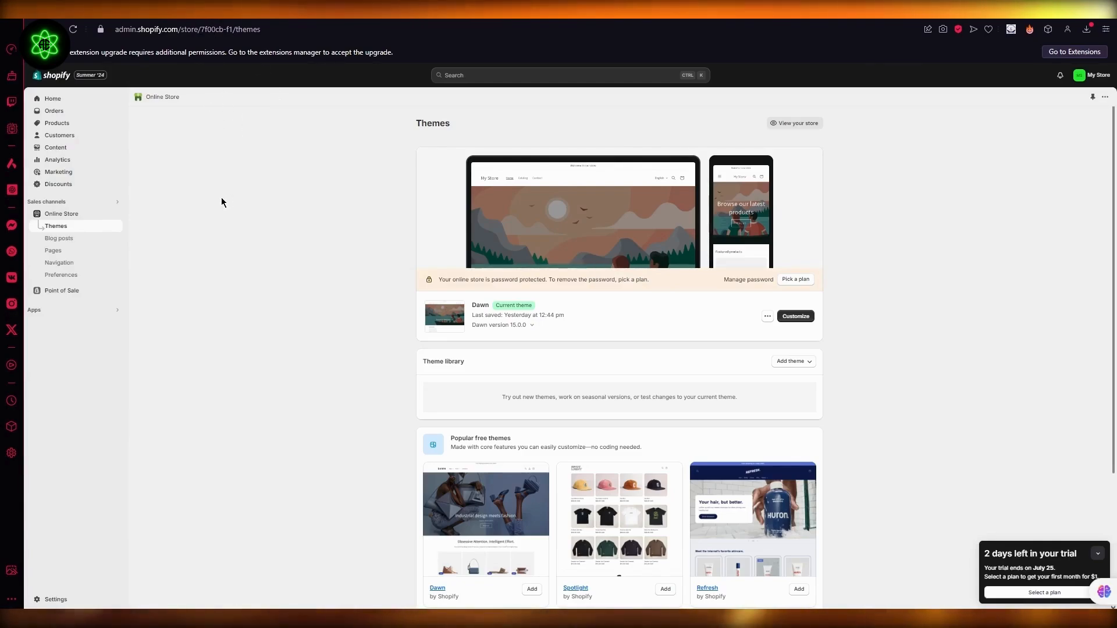
- Set the store's billing country to United States, fill in the business name and billing address, and save
click(56, 600)
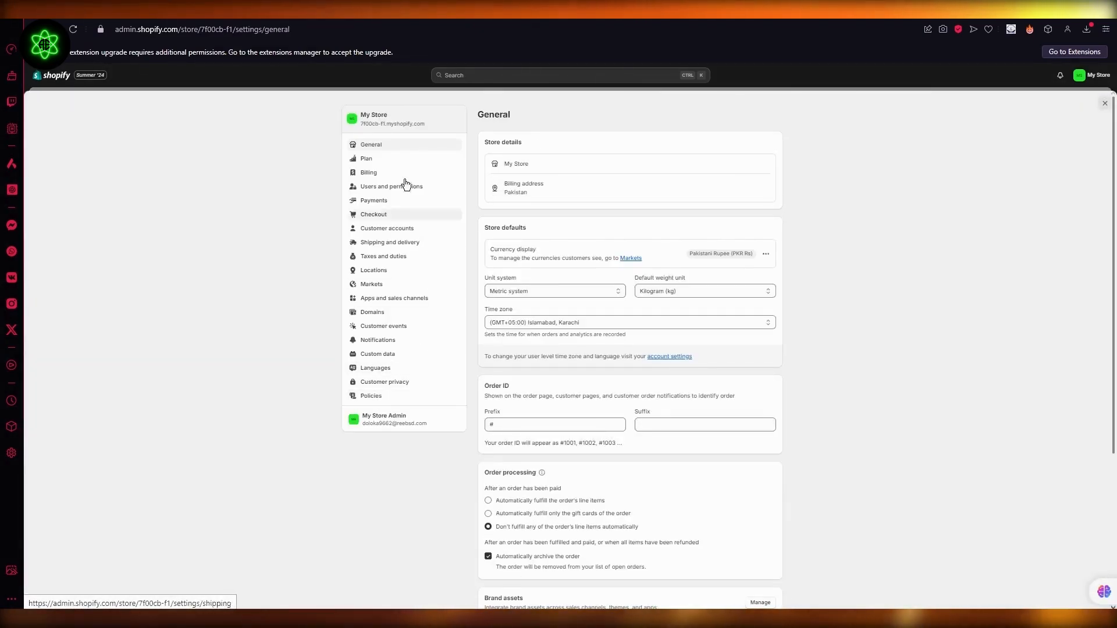
click(768, 190)
click(549, 304)
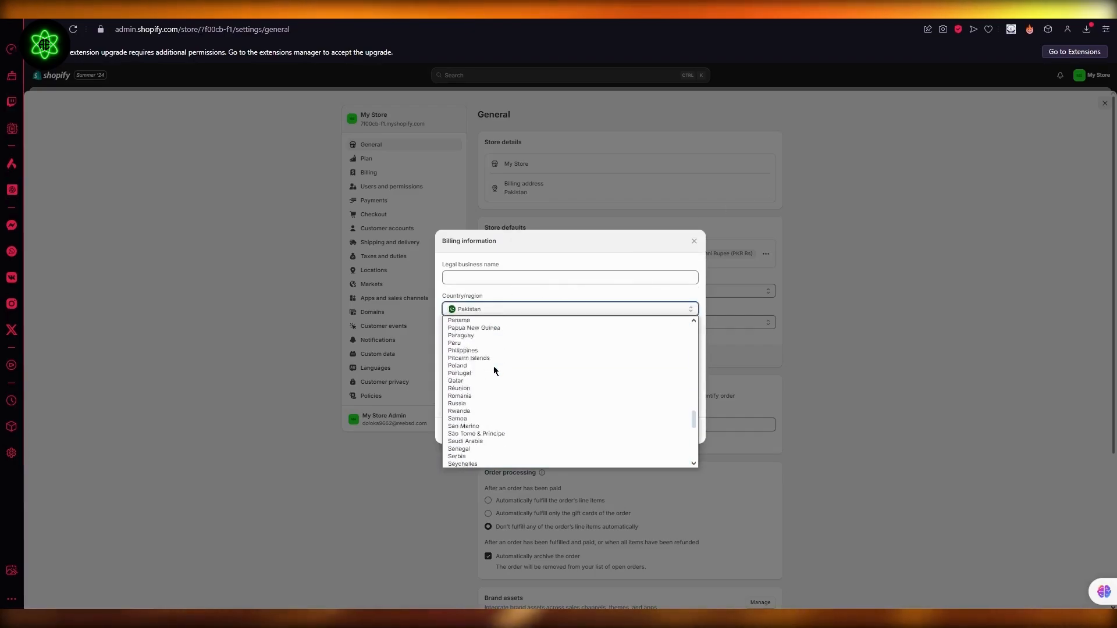
scroll(494, 365, down, 8)
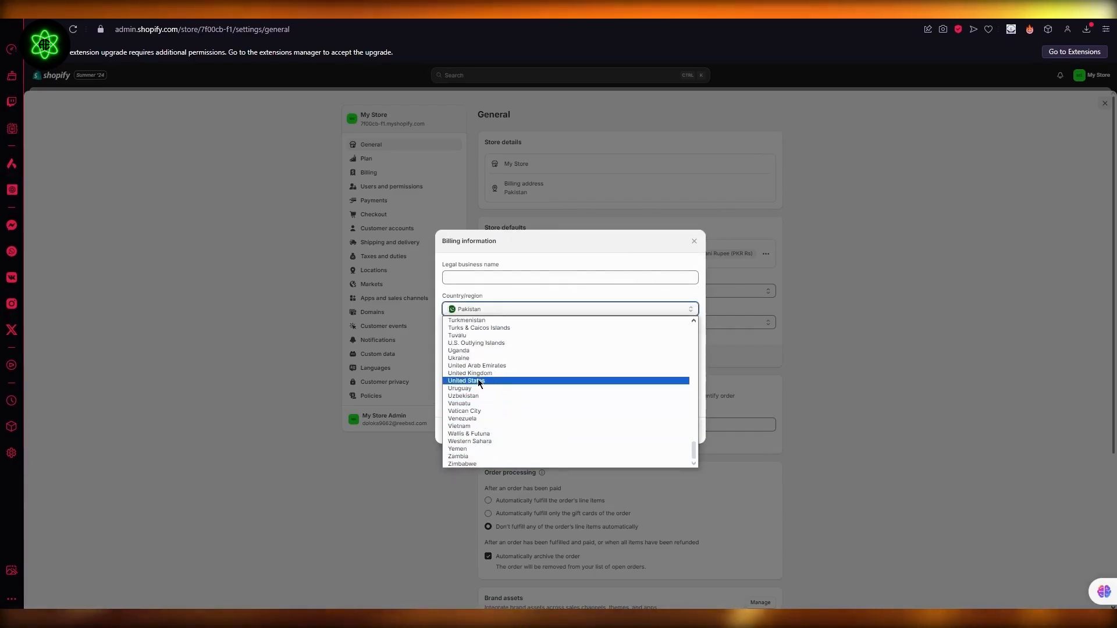
click(478, 382)
click(549, 271)
click(523, 330)
click(547, 370)
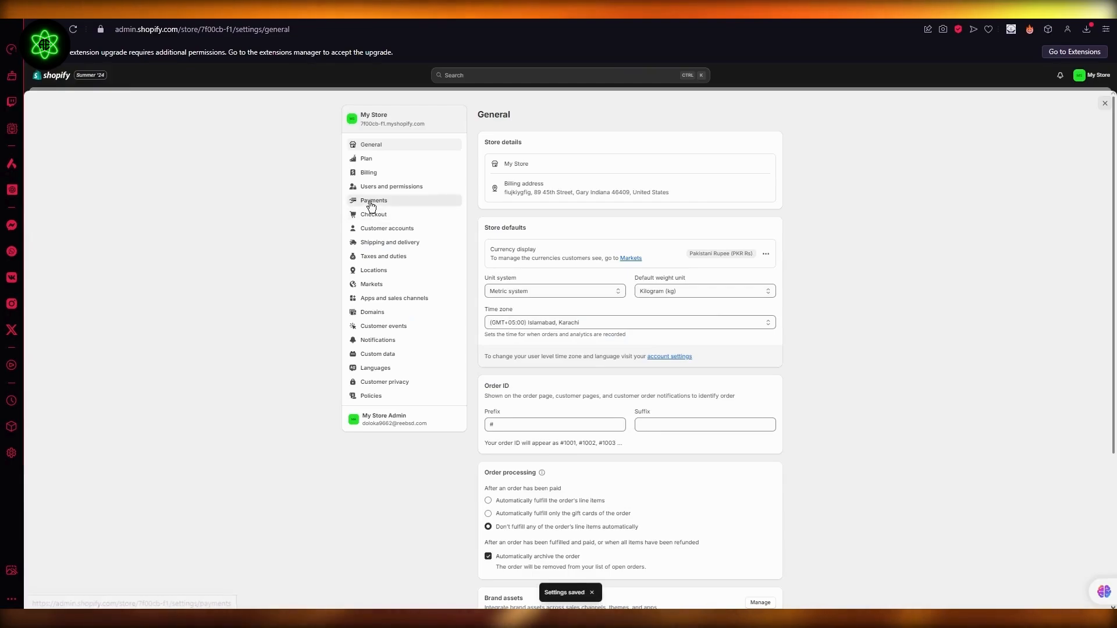
- Review the available payment methods in the payment settings and open the Bogus Gateway for management
click(371, 203)
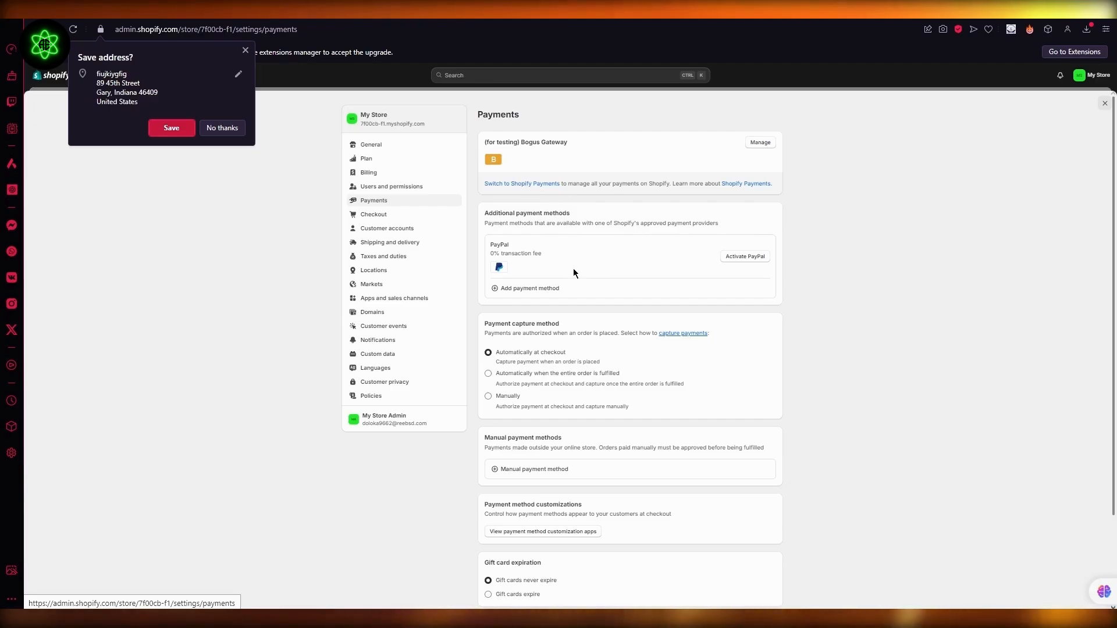
scroll(574, 272, down, 2)
scroll(625, 251, up, 2)
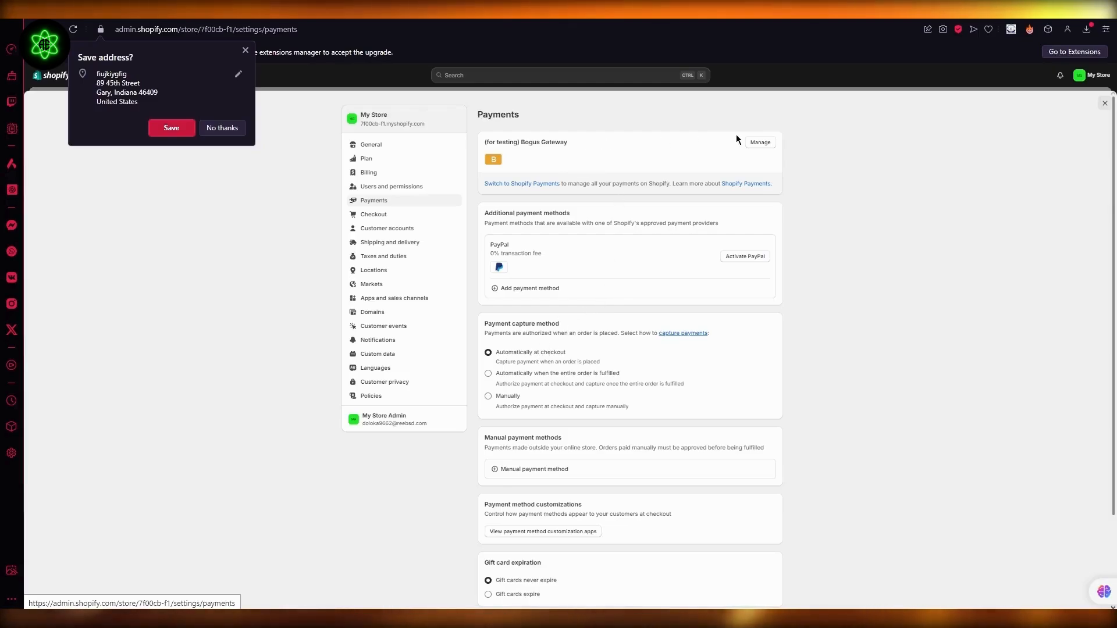
click(759, 142)
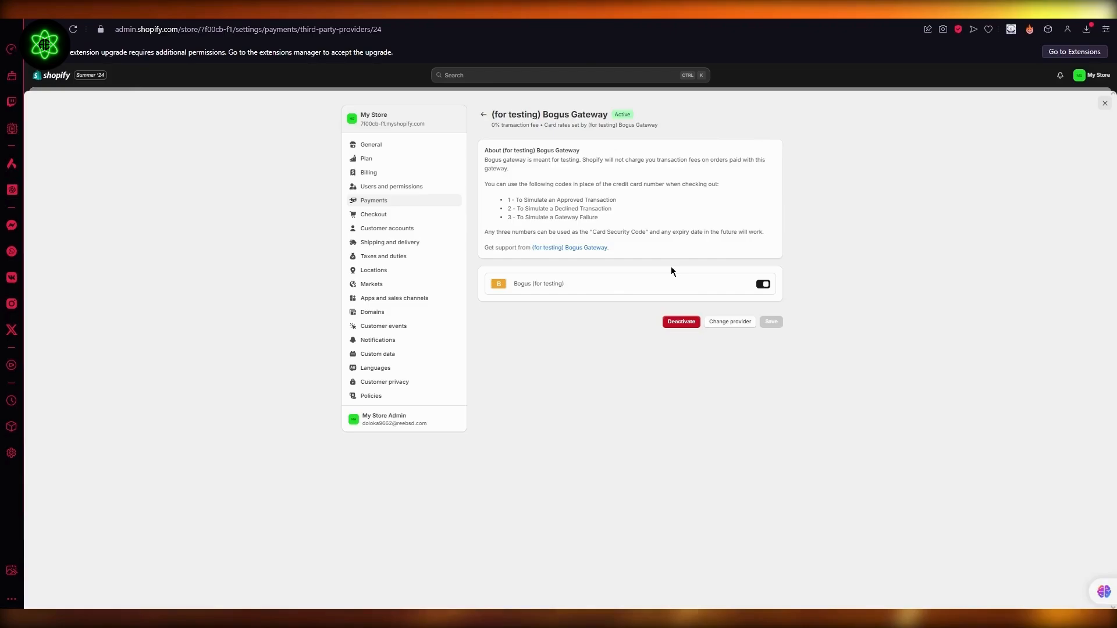
- Deactivate the (for testing) Bogus Gateway and confirm the deactivation
click(692, 326)
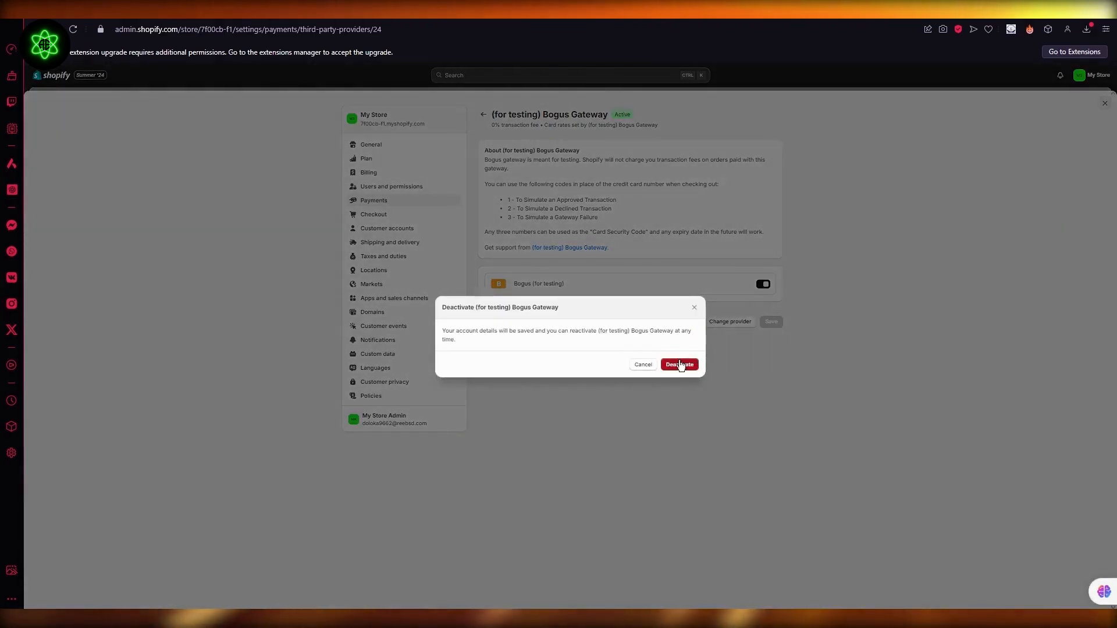
click(679, 363)
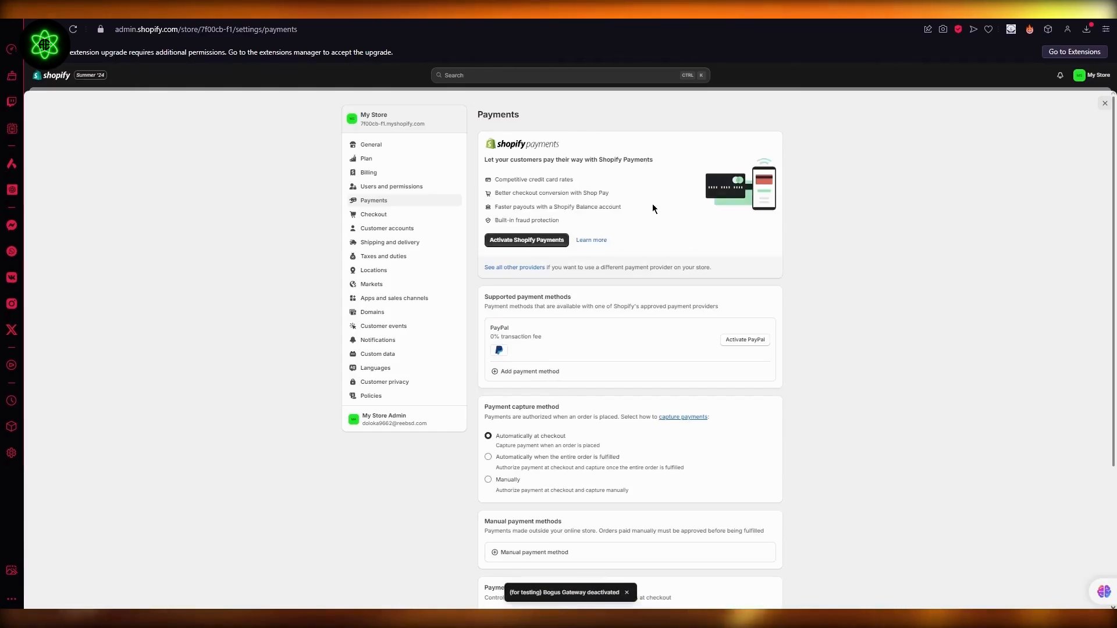
- Reactivate the (for testing) Bogus Gateway from the third-party payment providers, keeping its Bogus payment option enabled, and close the store settings
click(519, 267)
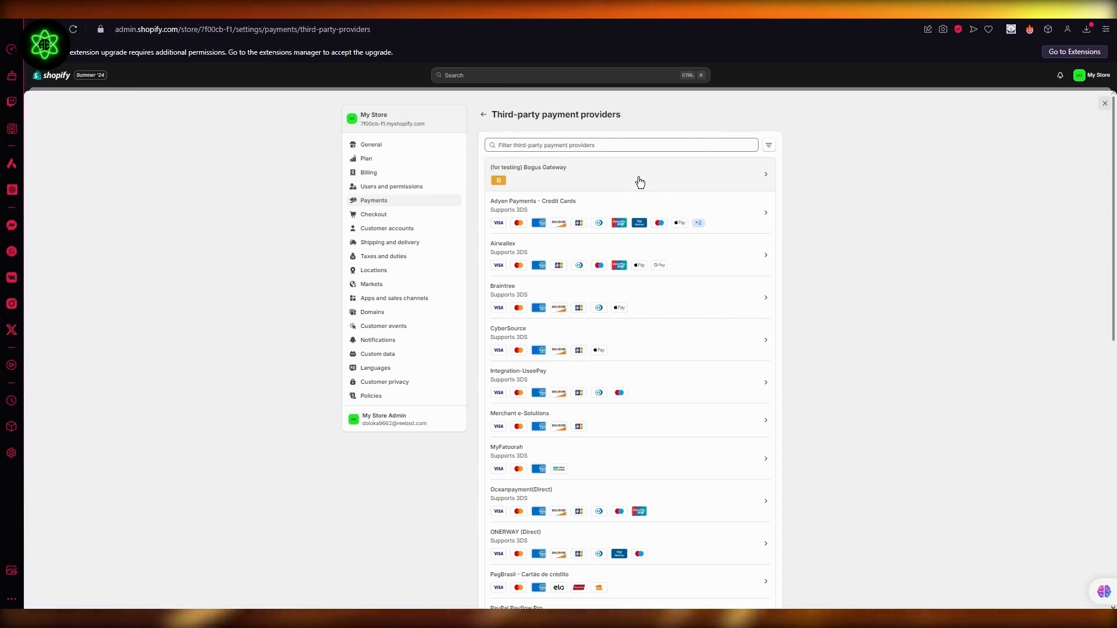
click(639, 181)
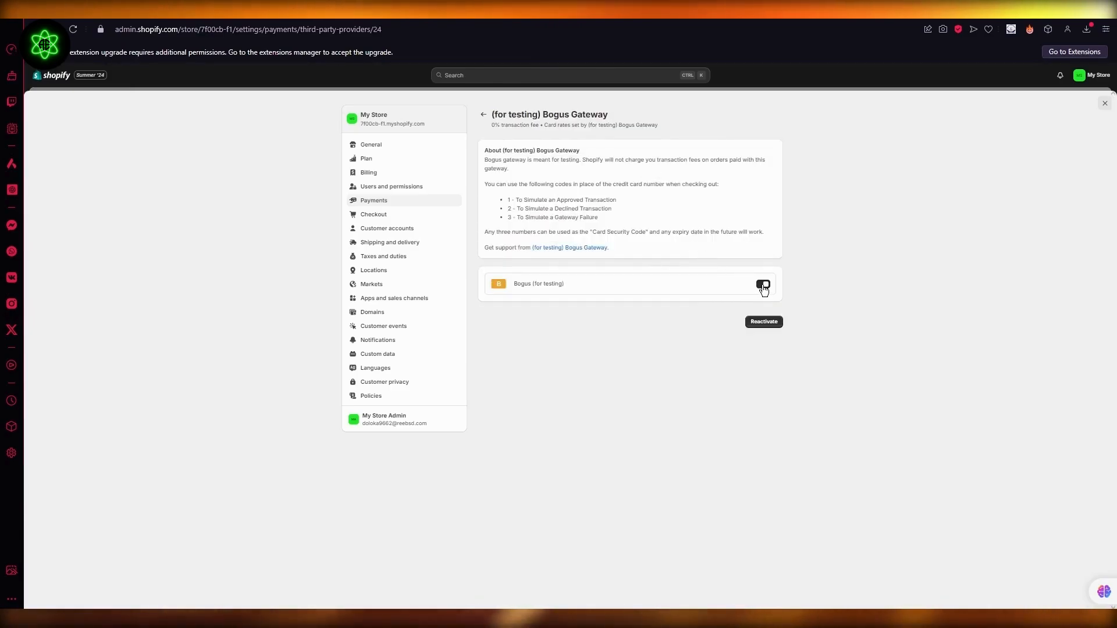
click(763, 284)
click(763, 284)
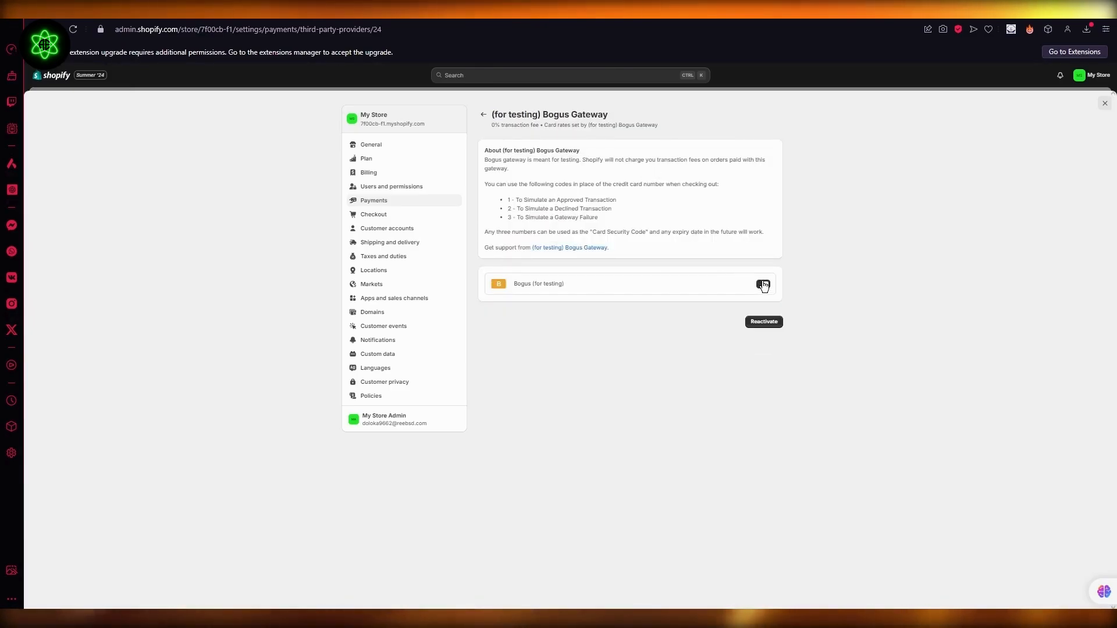
click(764, 321)
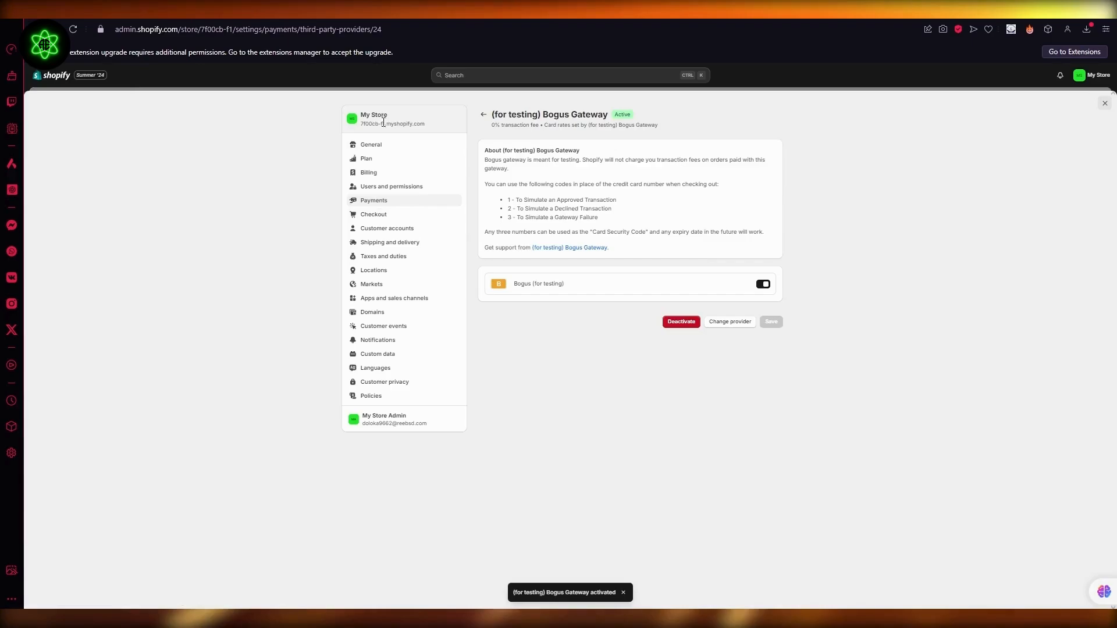
click(483, 117)
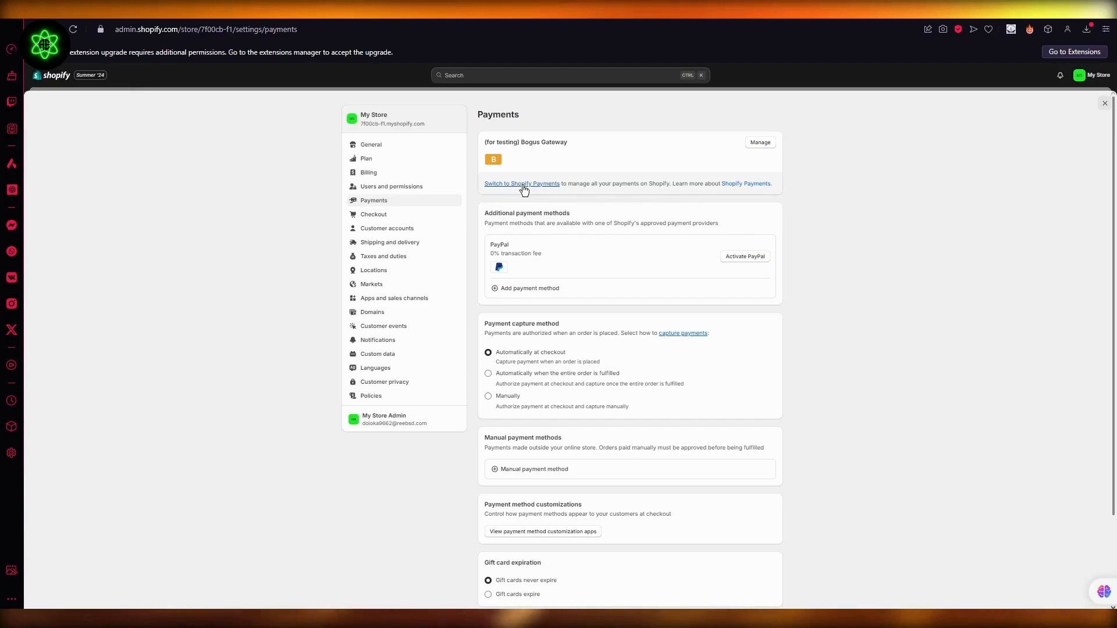
click(1104, 103)
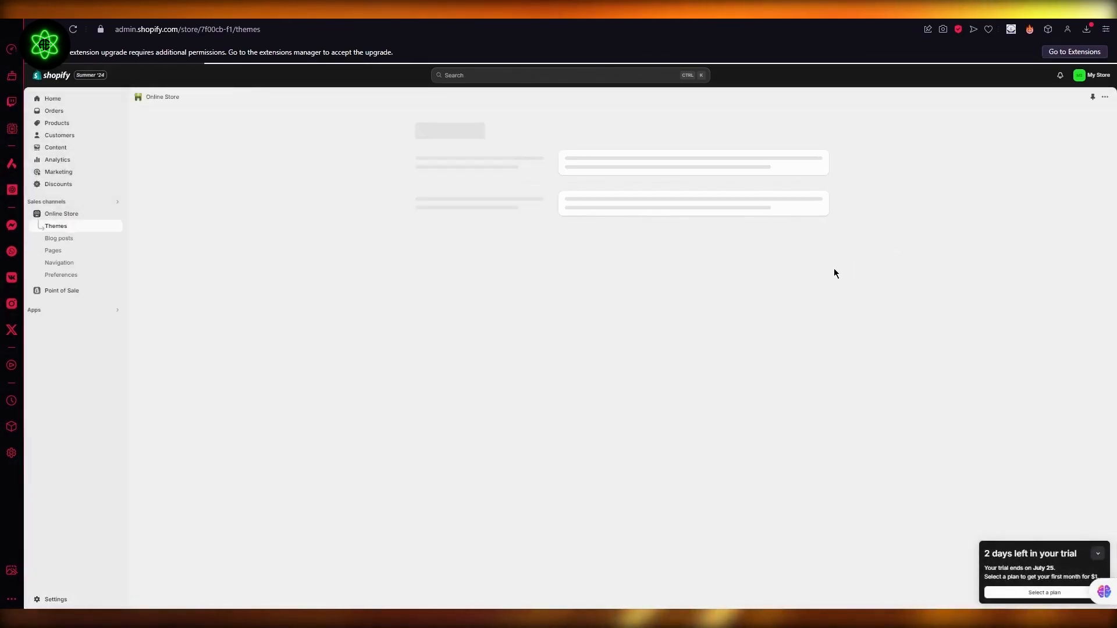